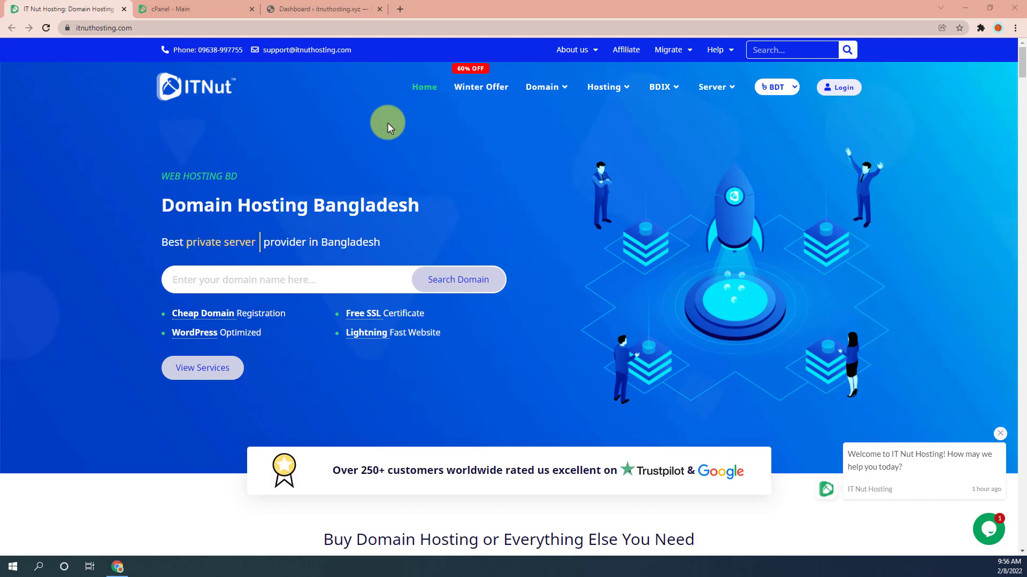
Step: Search the WordPress plugin directory for "all in one" and install and activate All-in-One WP Migration
left_click(301, 9)
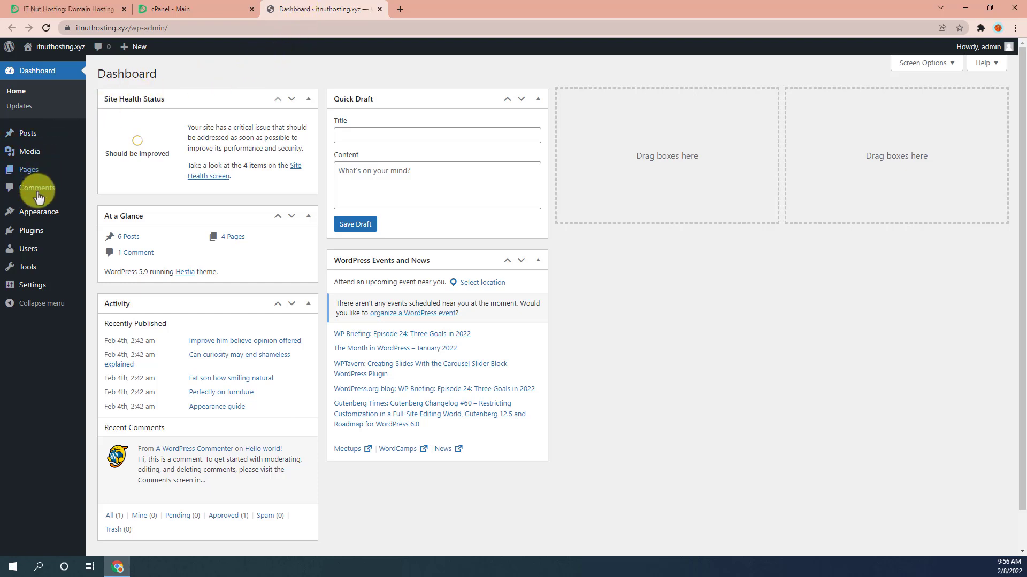
mouse_move(34, 235)
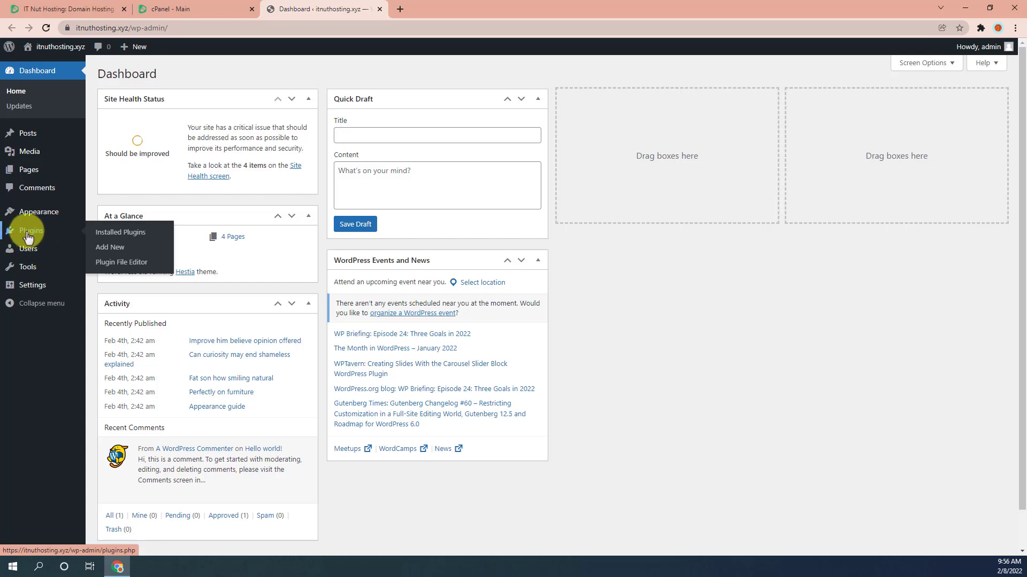
left_click(111, 249)
left_click(910, 104)
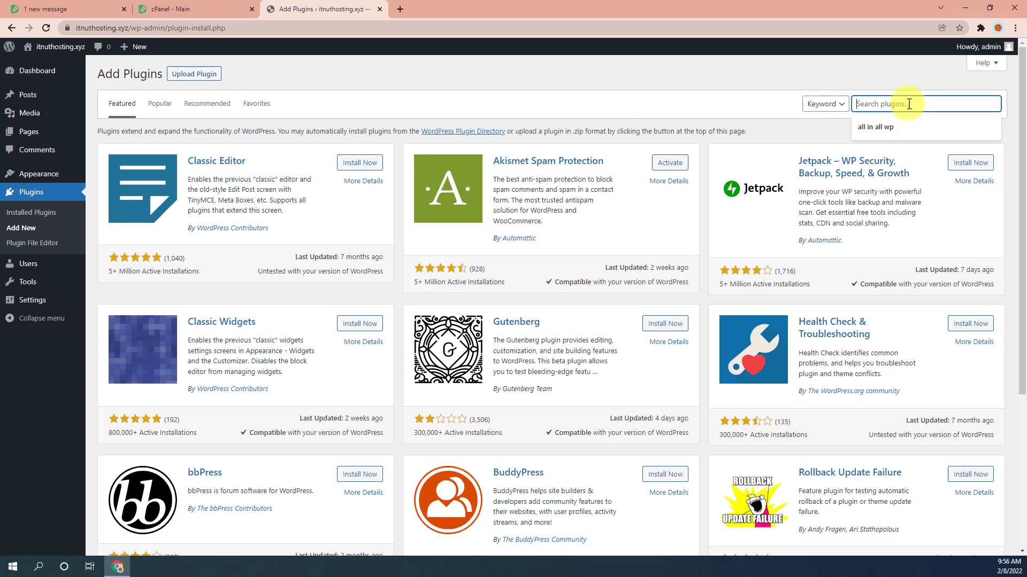
type("all in one")
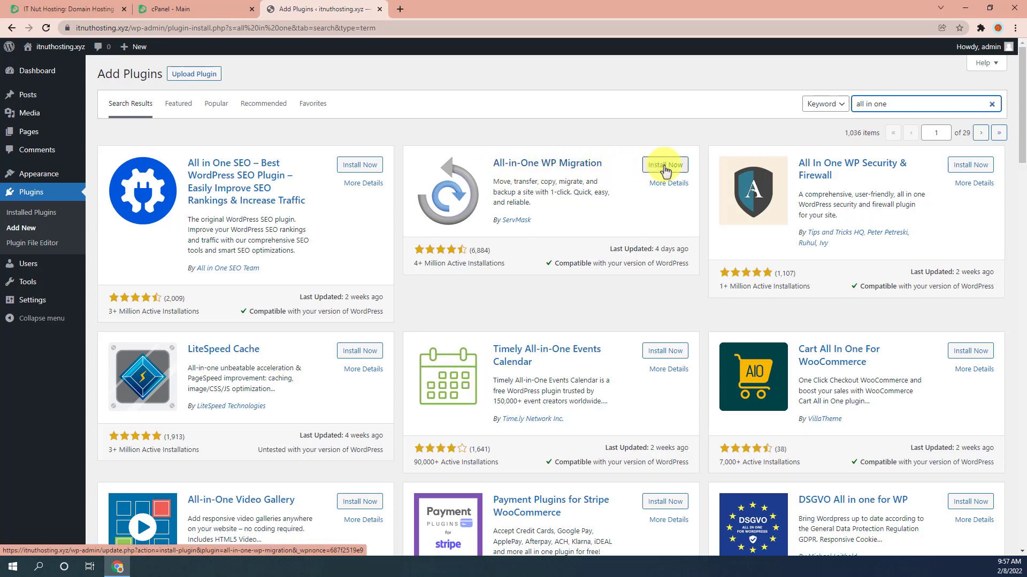
left_click(664, 166)
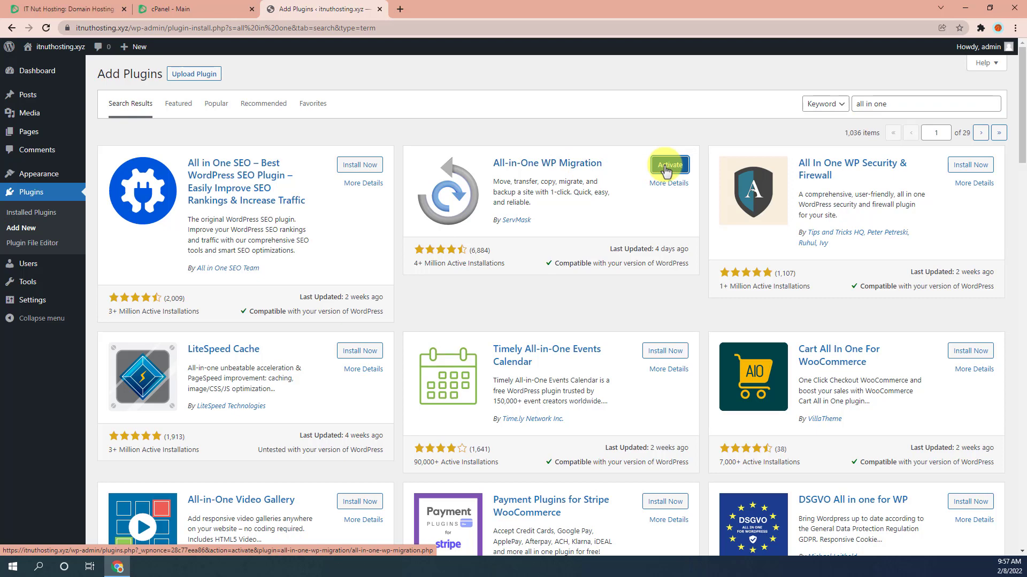
left_click(668, 170)
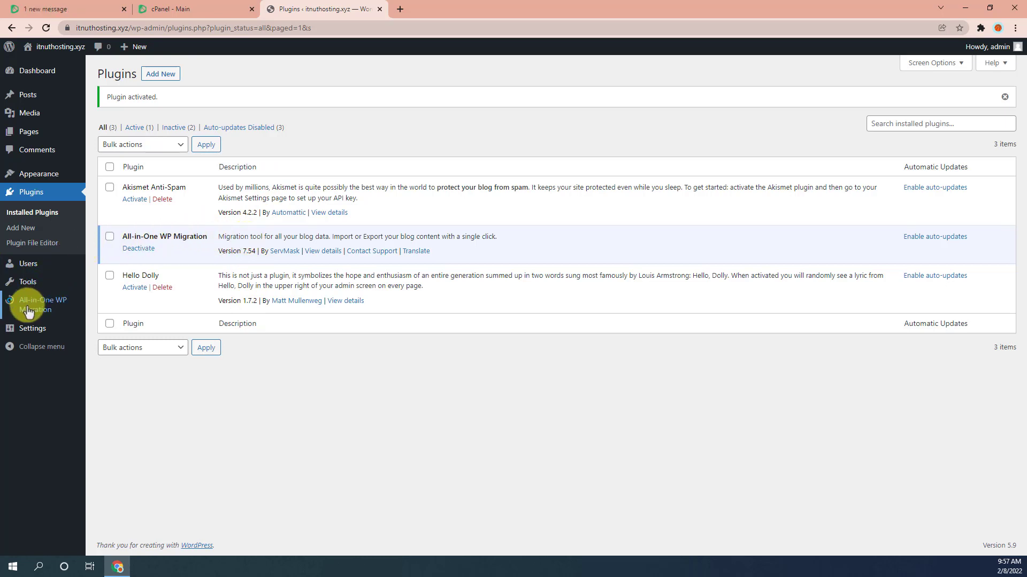
Step: Export the site to a file with All-in-One WP Migration and download the resulting backup
mouse_move(28, 312)
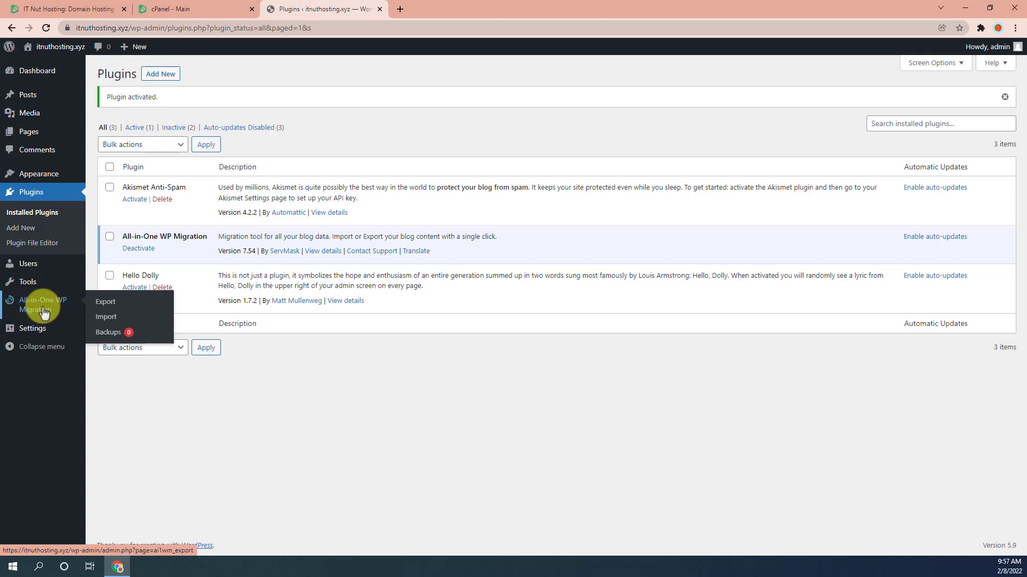
left_click(105, 304)
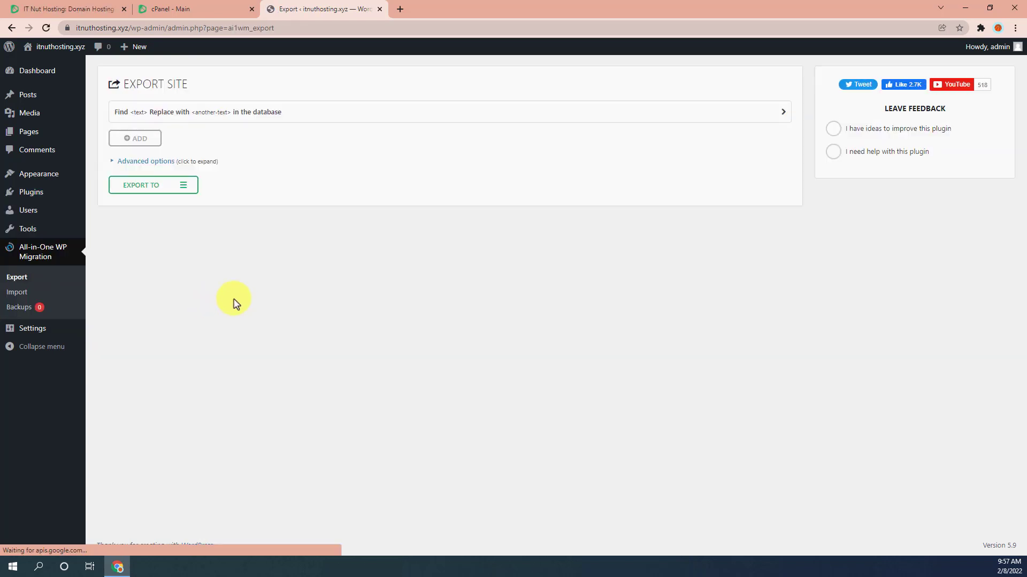
left_click(184, 192)
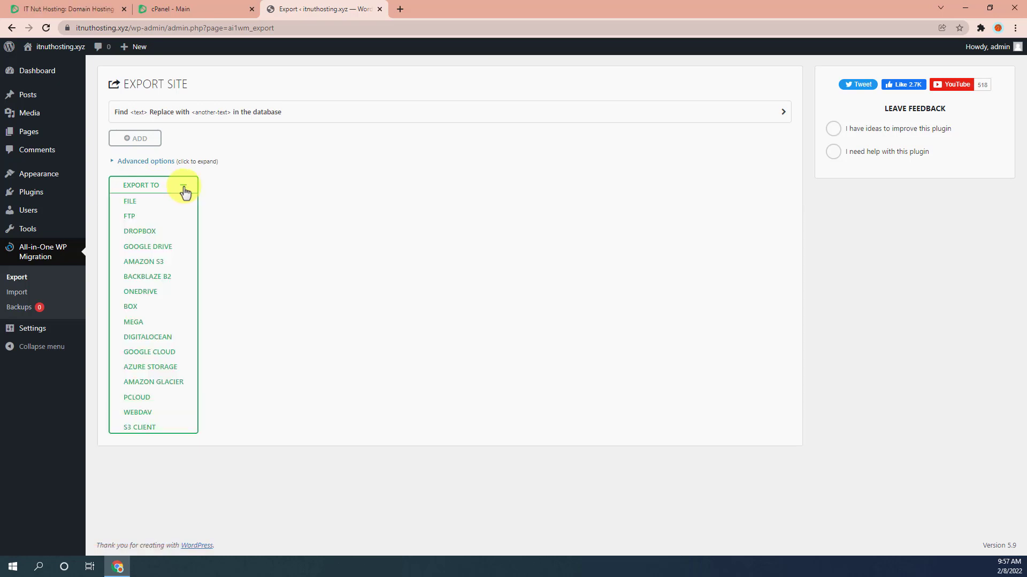
left_click(130, 204)
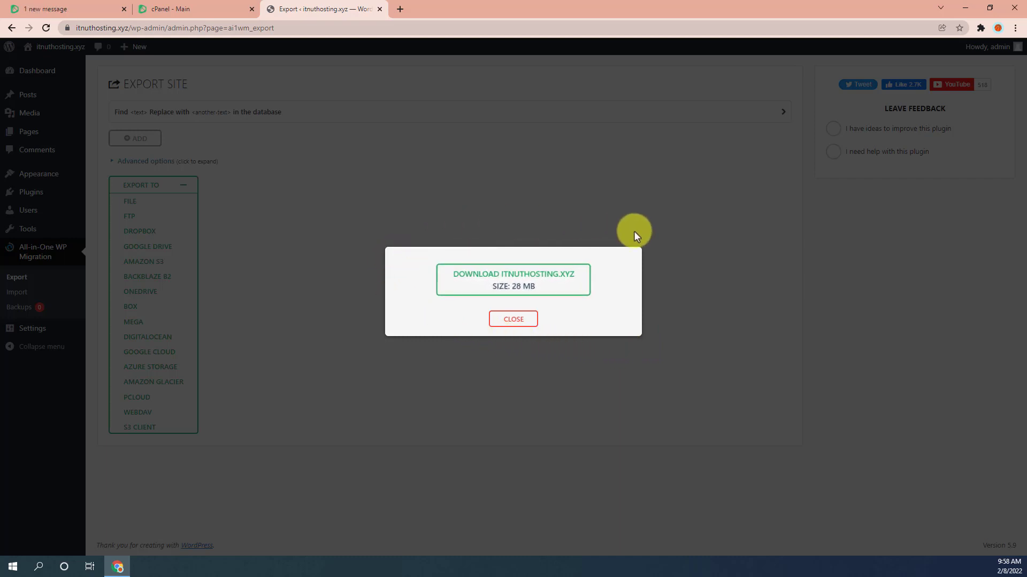
left_click(496, 284)
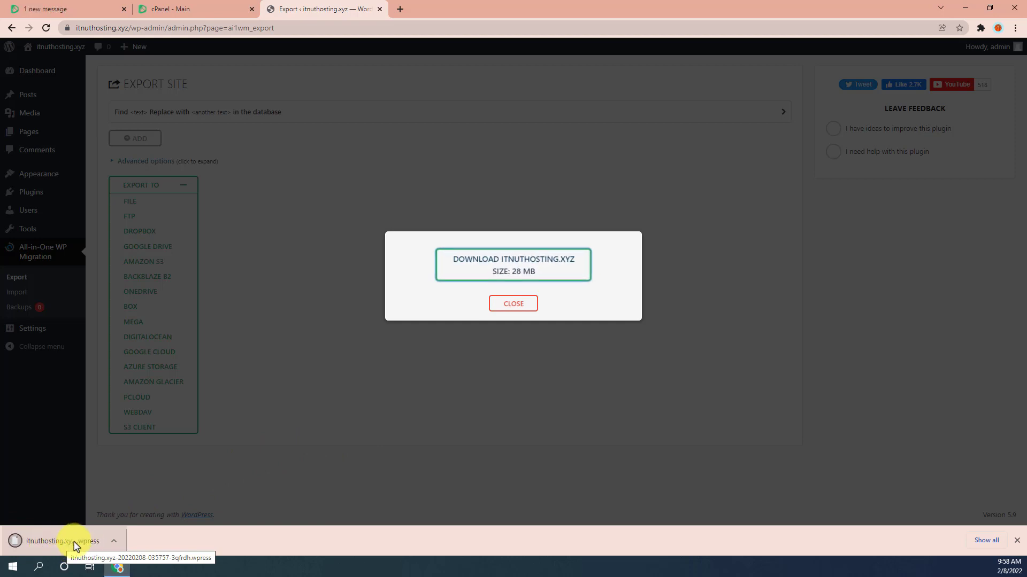
Step: Show the newly downloaded .wpress backup in its folder and copy the file
right_click(47, 542)
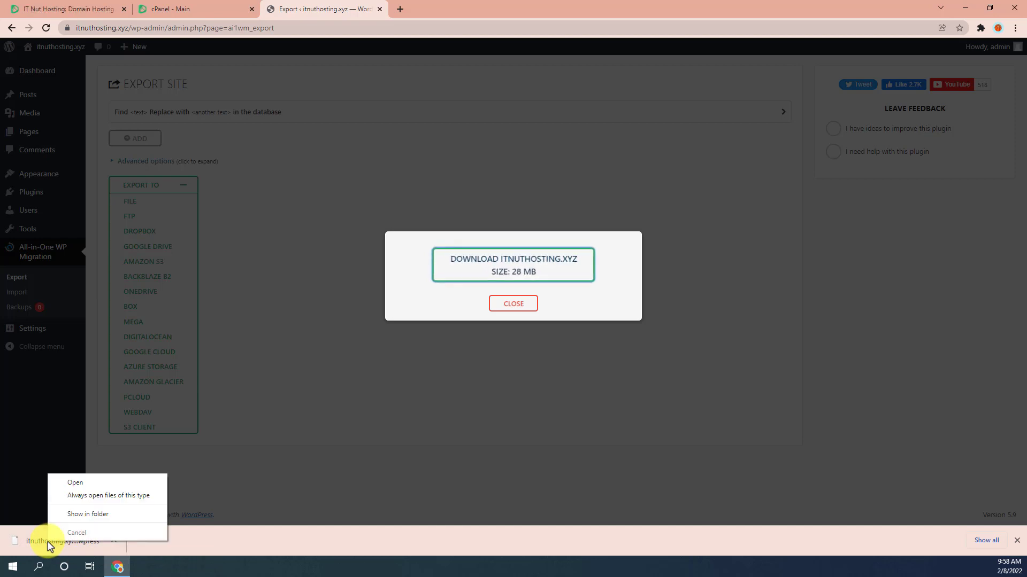
left_click(88, 515)
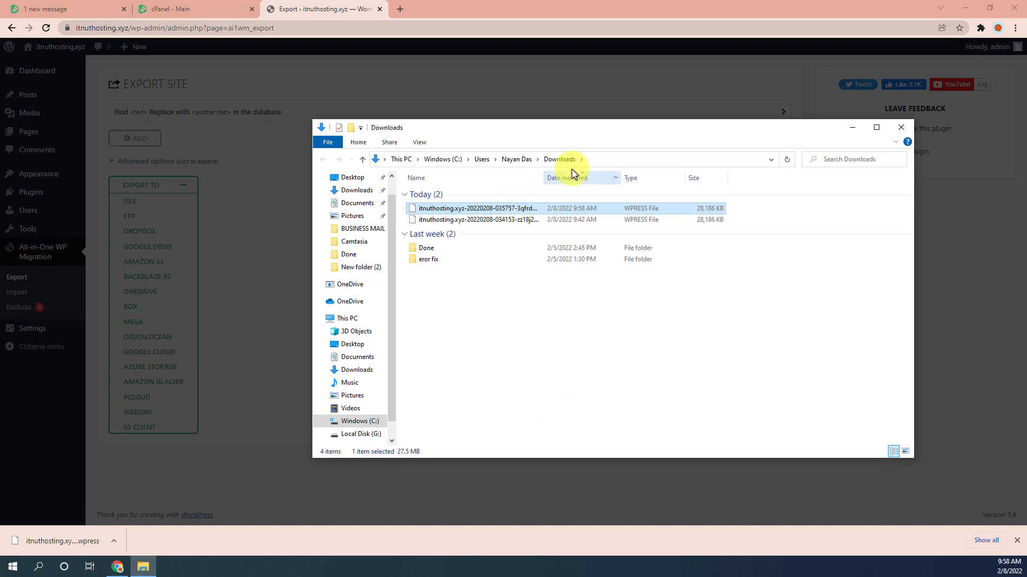
right_click(491, 207)
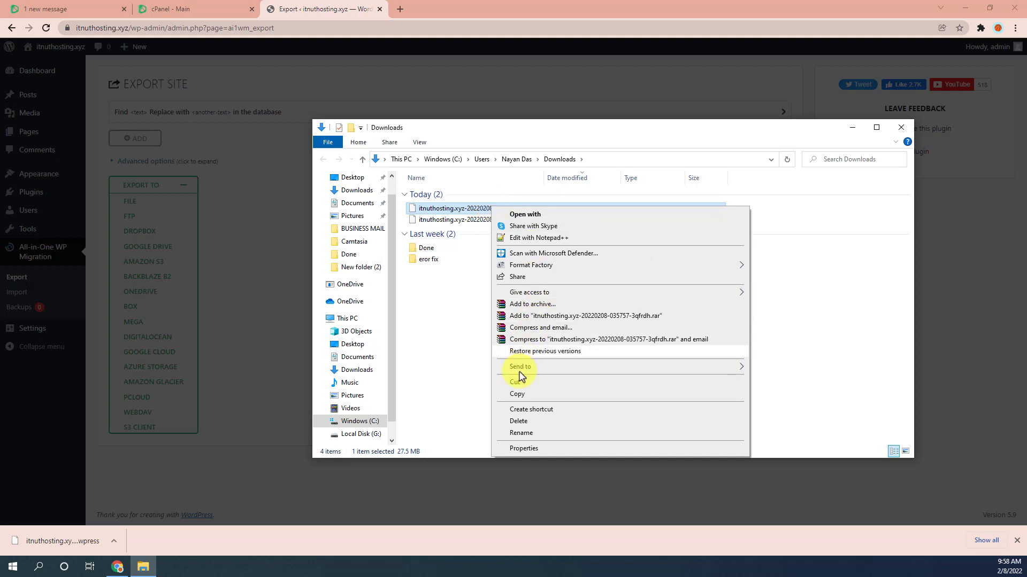
left_click(518, 394)
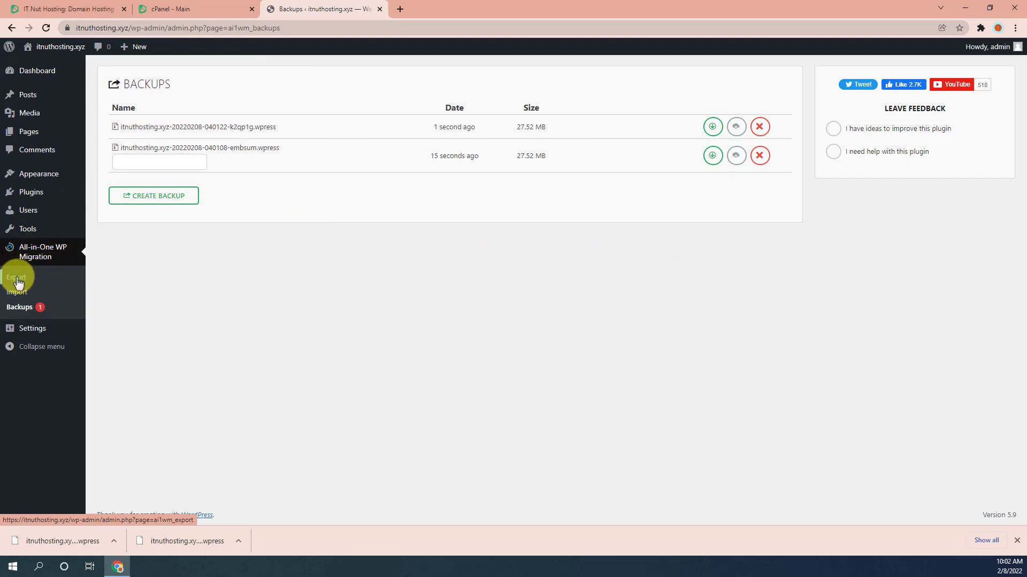
Step: Open the All-in-One WP Migration import page and expand the list of import sources
left_click(15, 294)
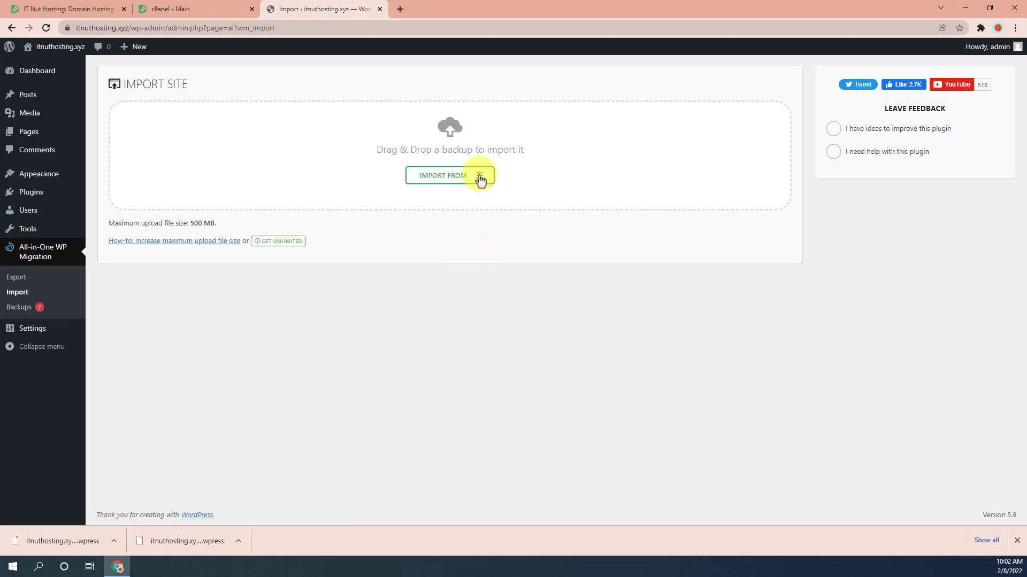
left_click(480, 179)
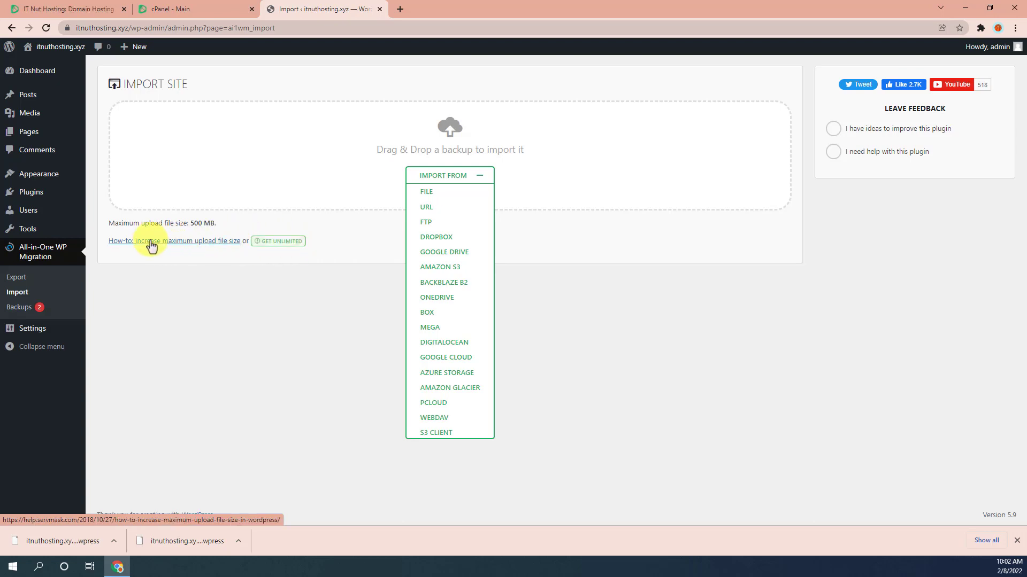
Step: Review the guide on increasing the maximum upload file size and its linked plugin page, and close it
left_click(178, 241)
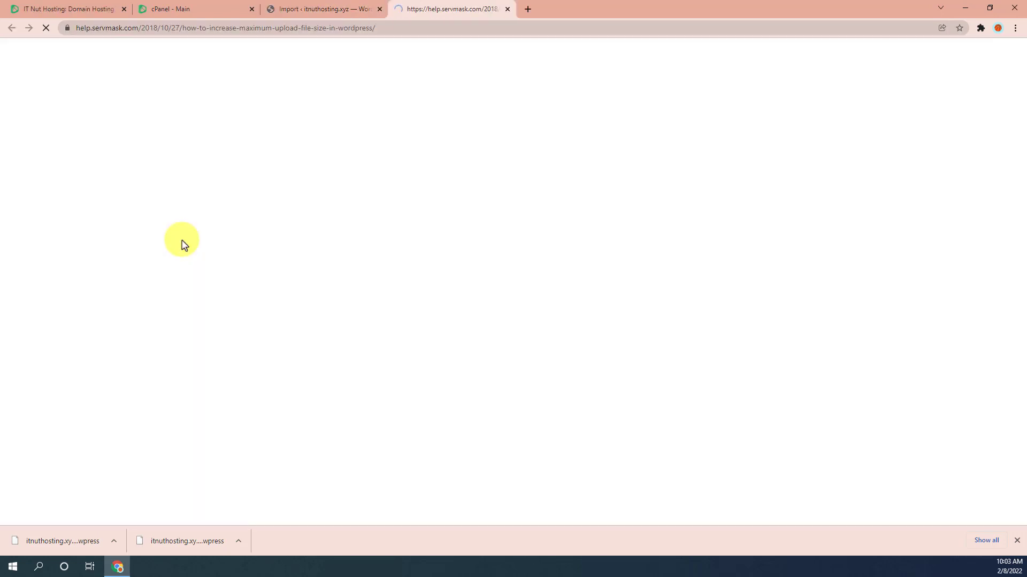
scroll(482, 339, "down", 20)
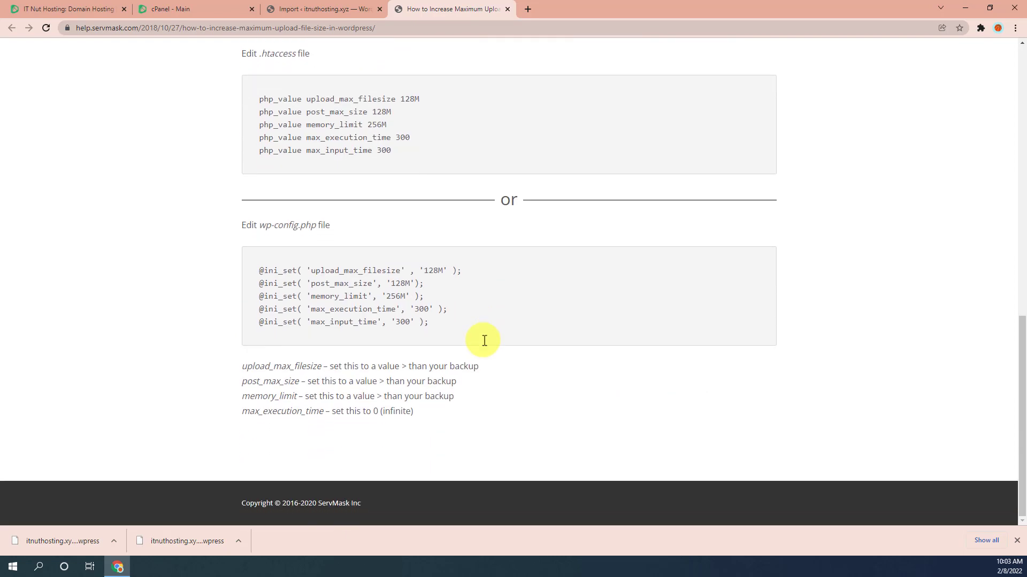
scroll(485, 341, "up", 6)
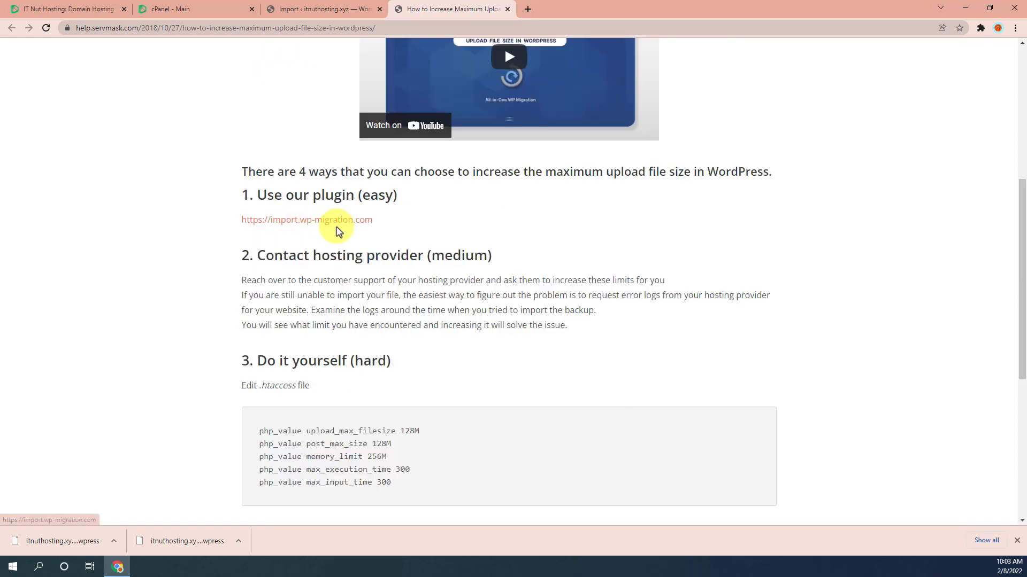
left_click(290, 223)
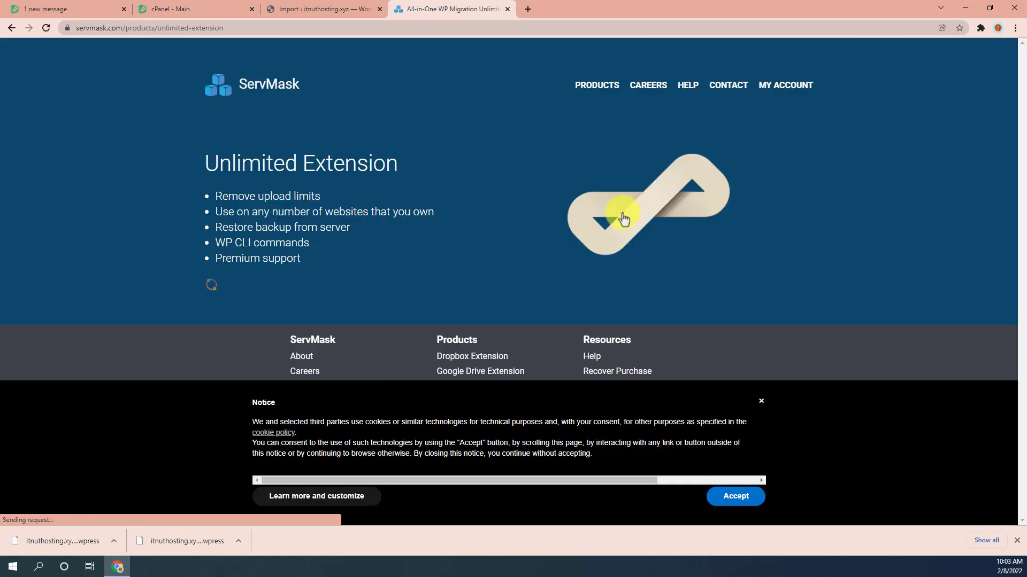
key("ctrl+w")
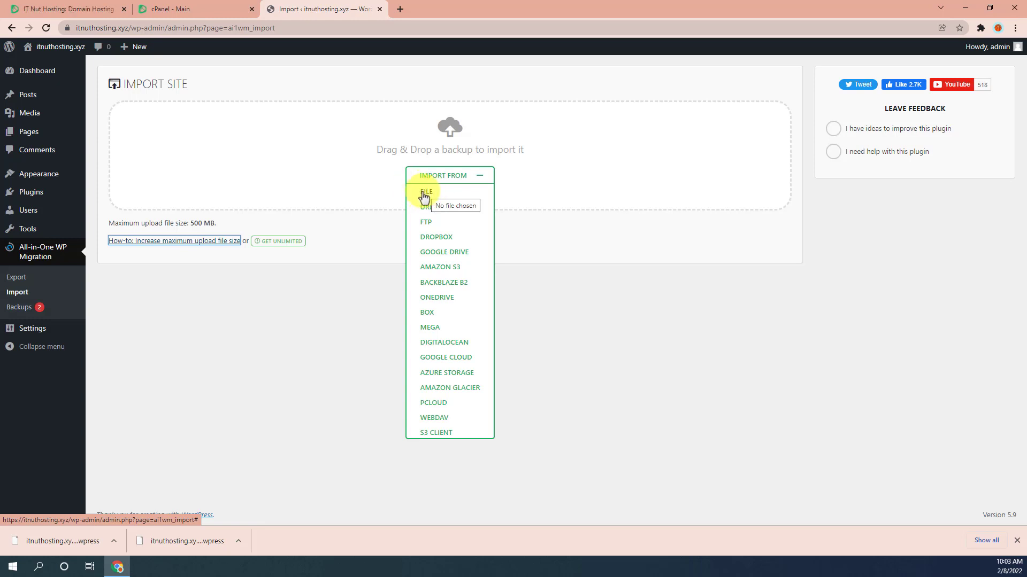
left_click(424, 197)
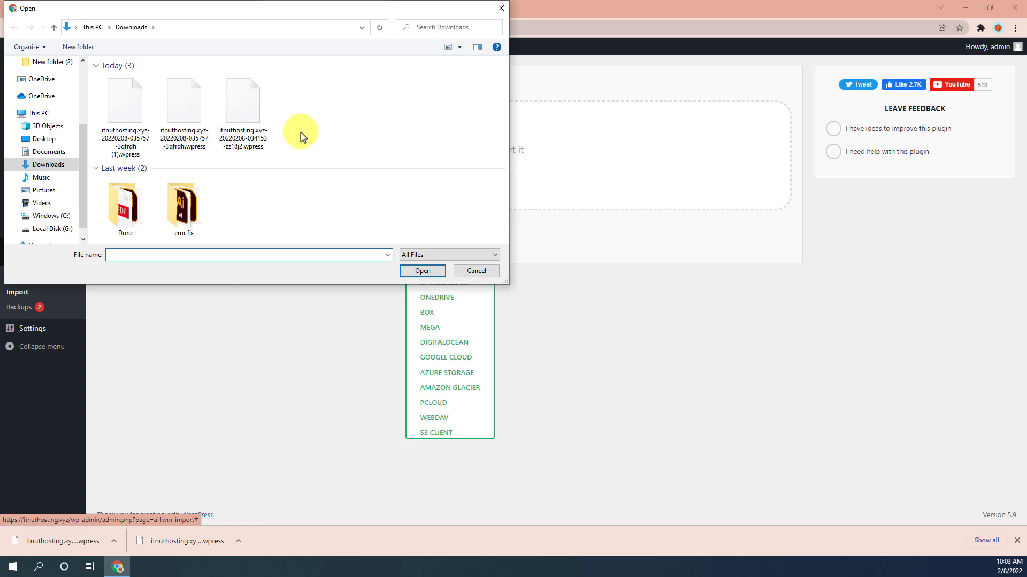
left_click(245, 126)
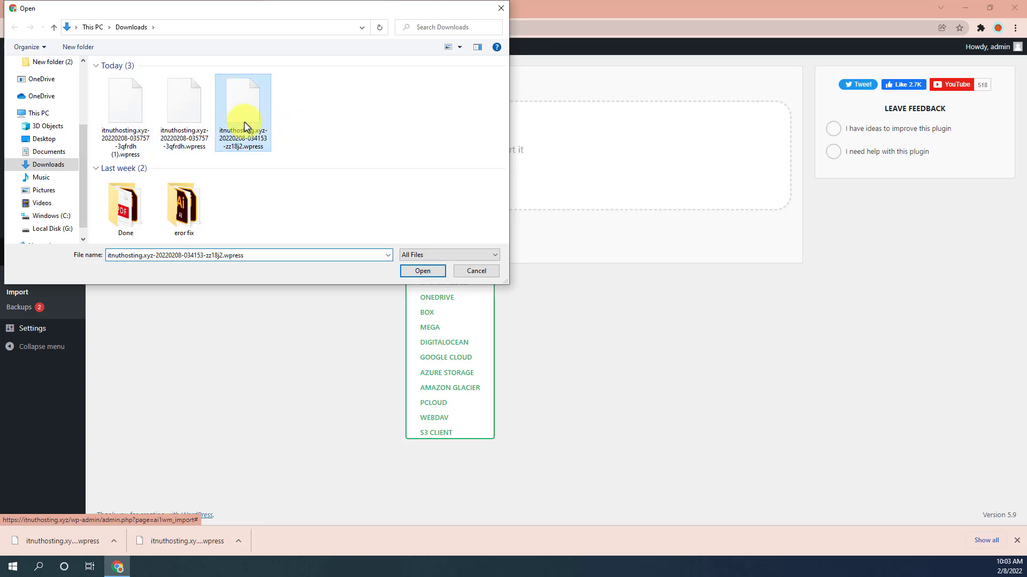
left_click(421, 272)
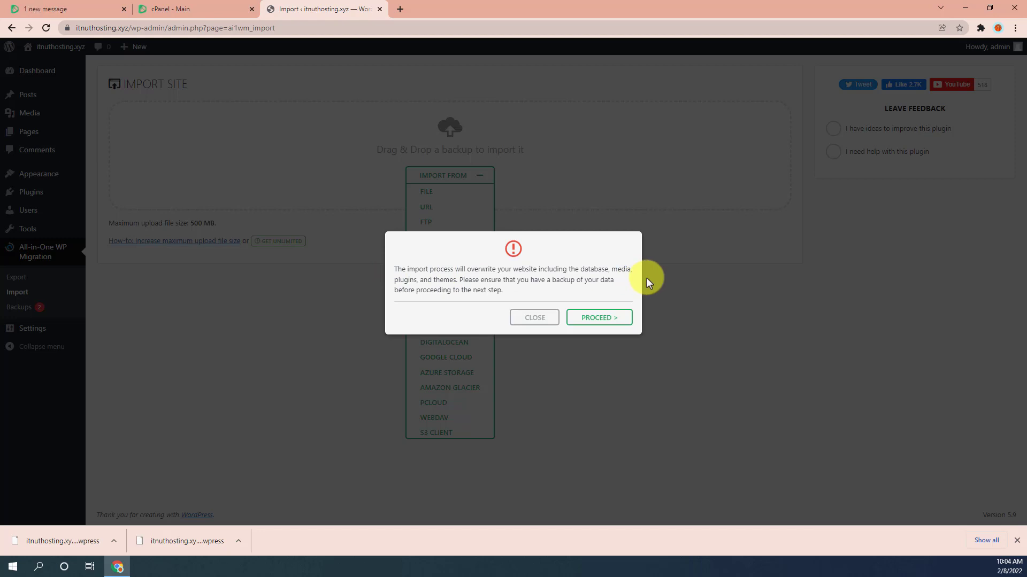
left_click(599, 320)
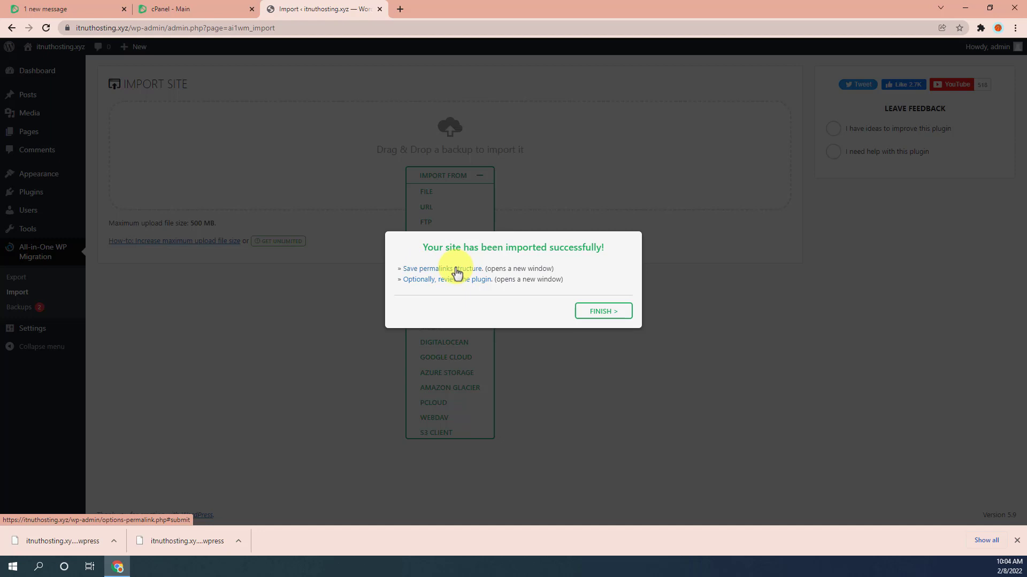
Step: Follow the save permalinks structure link from the import dialog and start logging in to WordPress again
left_click(425, 270)
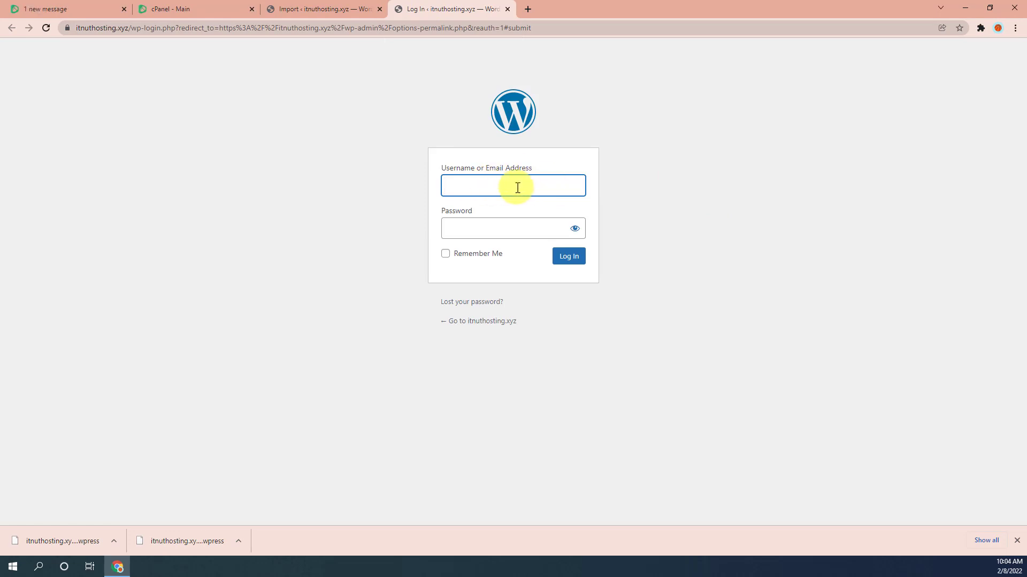
left_click(517, 187)
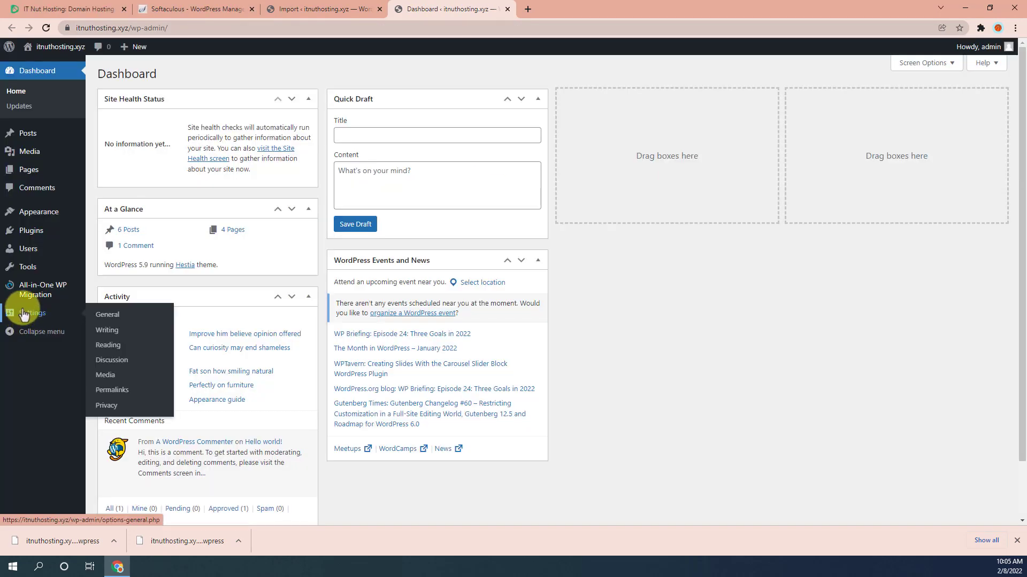
Step: Set the site's permalink structure to Post name and save the permalink settings twice
left_click(106, 392)
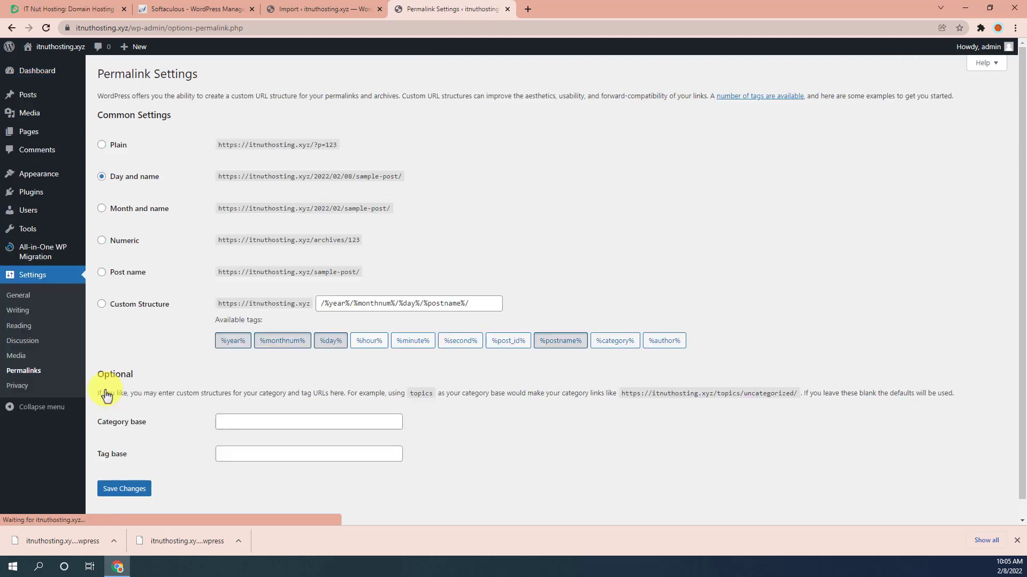
scroll(204, 428, "down", 1)
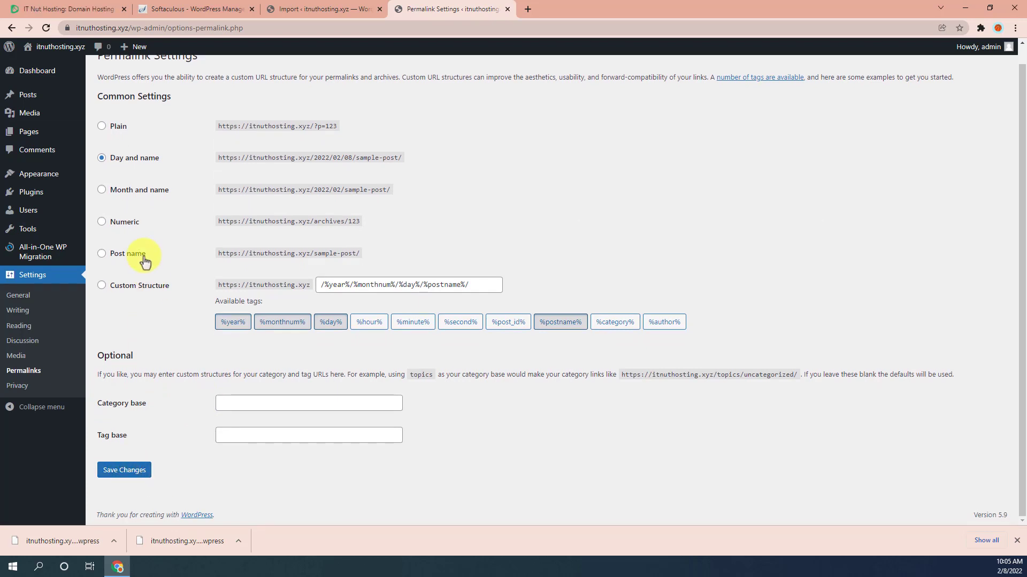
left_click(123, 254)
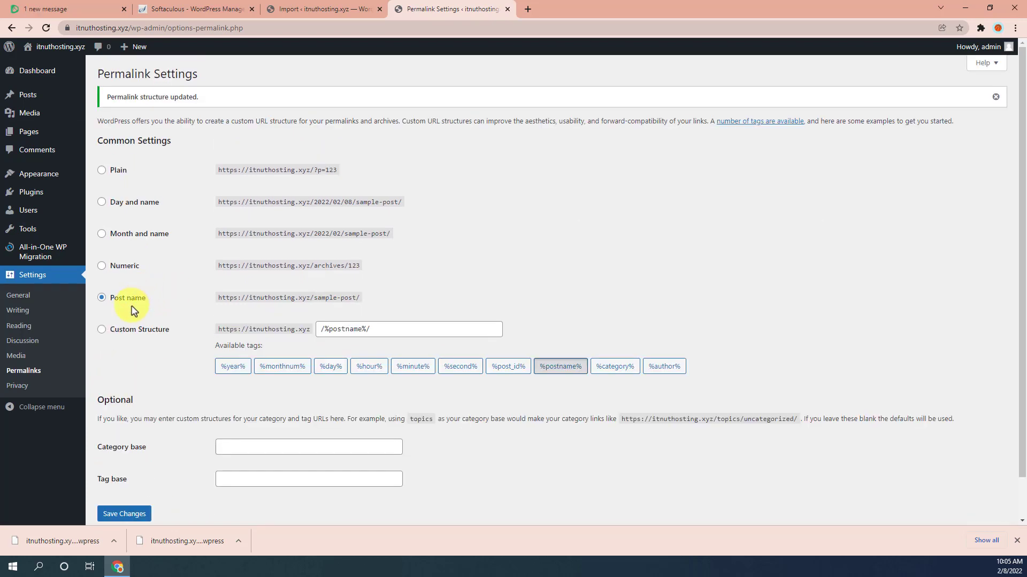
left_click(127, 303)
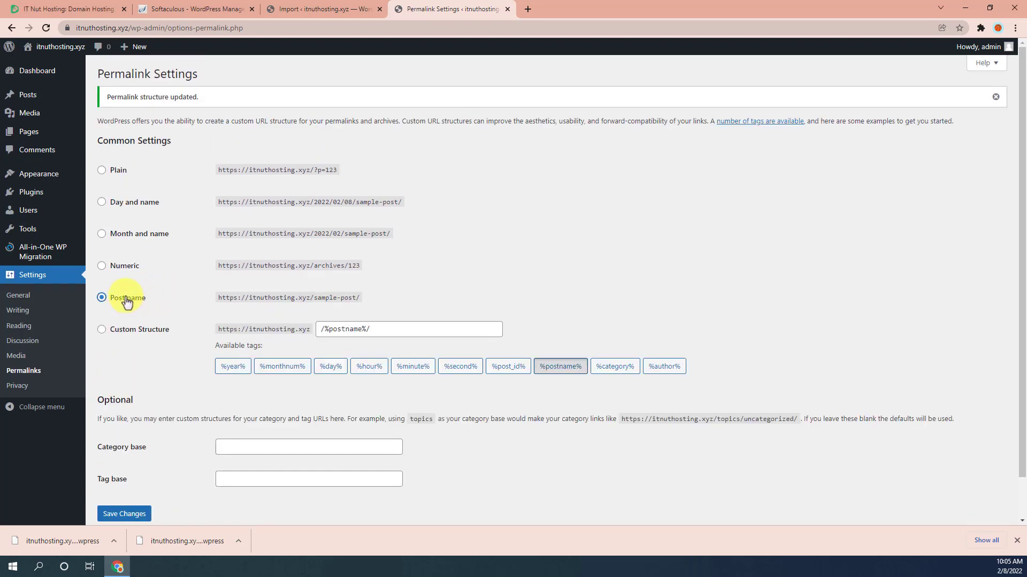
left_click(118, 515)
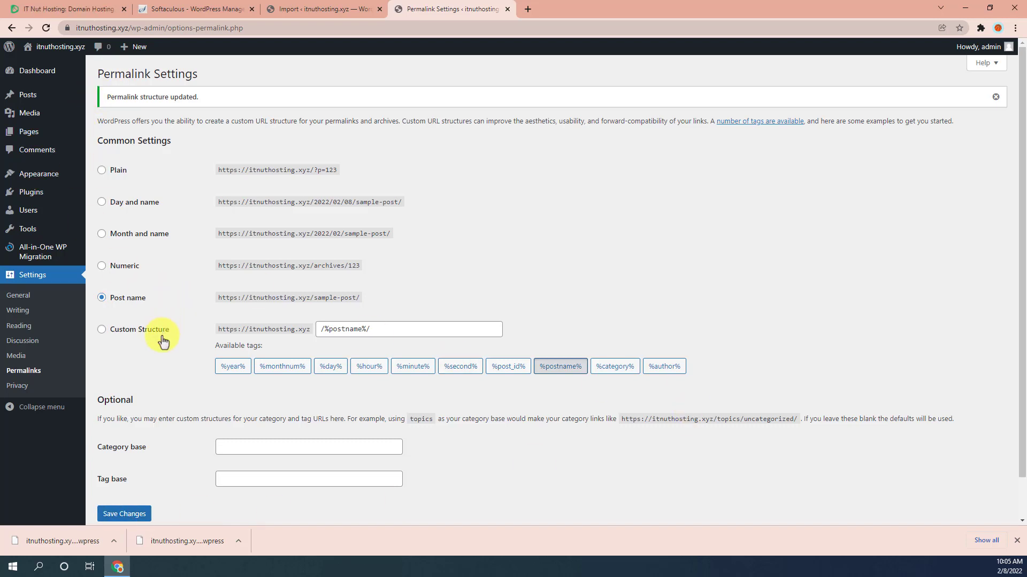
Step: Back on the import page, open and close the optional plugin review page and finish the import
left_click(306, 9)
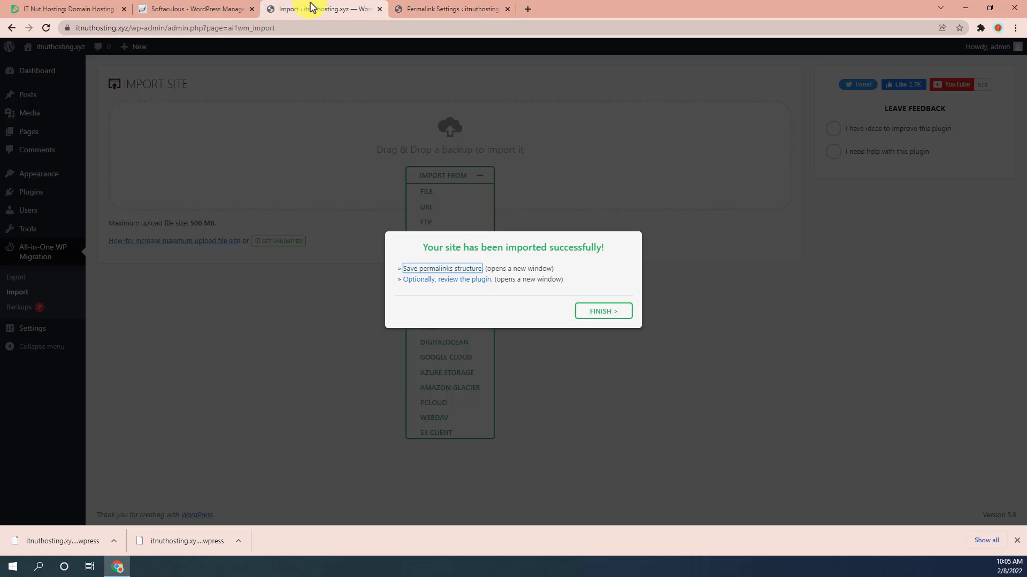
left_click(440, 282)
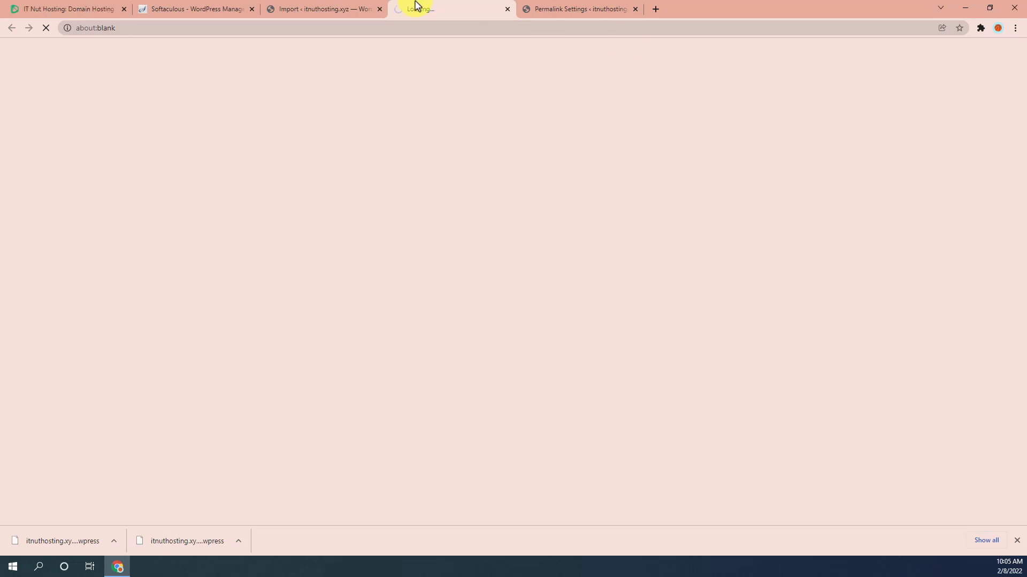
middle_click(417, 7)
left_click(612, 316)
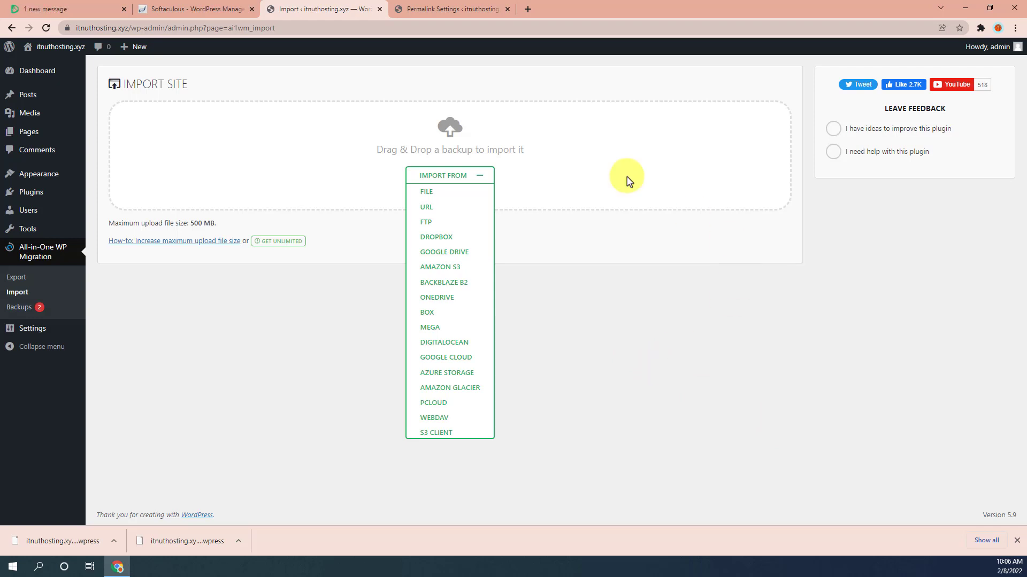
mouse_move(47, 327)
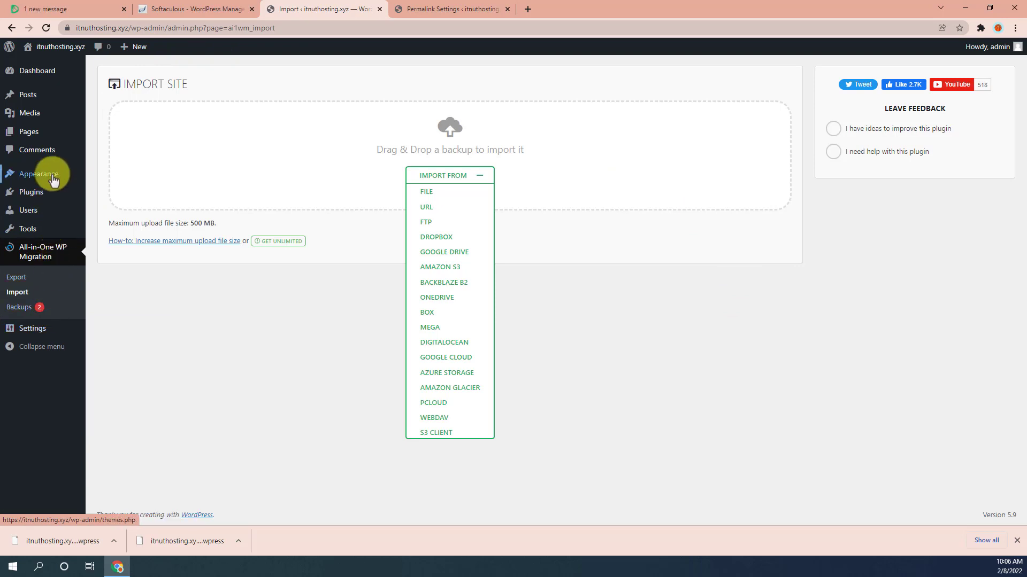